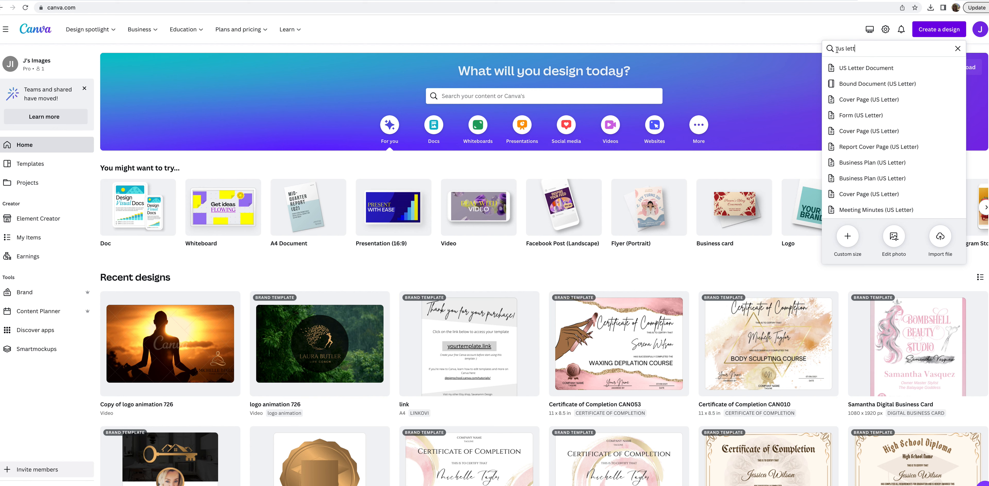
- Create a US Letter document and place the uploaded gold palm-tree real estate logo on the page
{"action": "left_click", "coordinate": [856, 67]}
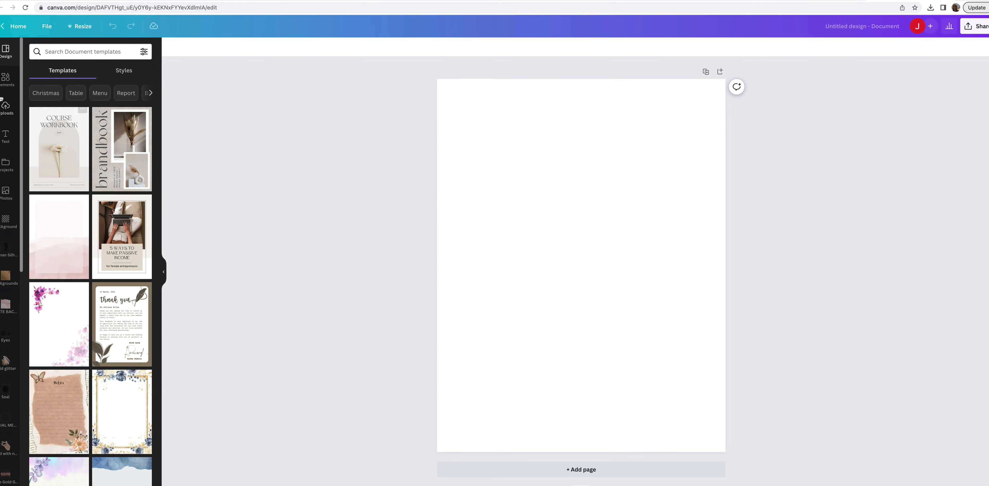
{"action": "left_click", "coordinate": [10, 114]}
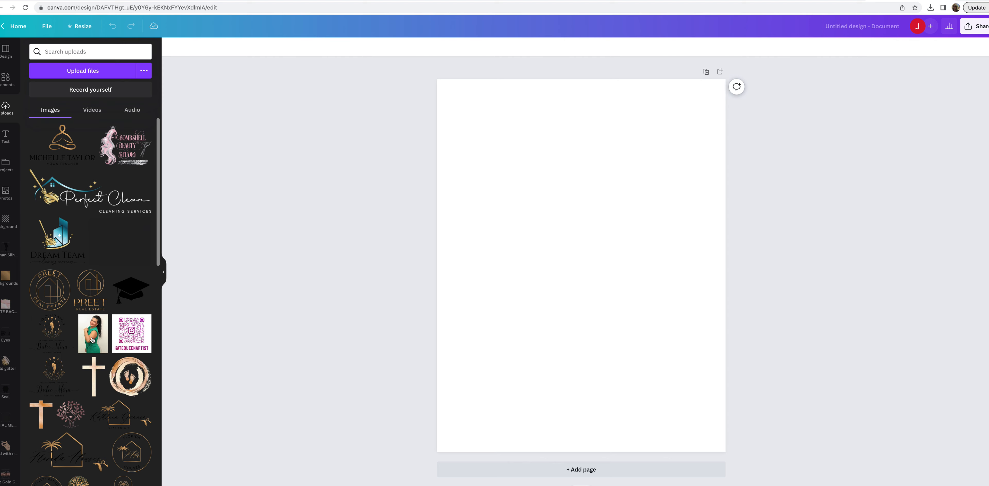
{"action": "scroll", "coordinate": [47, 320], "scroll_direction": "down", "scroll_amount": 6}
{"action": "scroll", "coordinate": [47, 320], "scroll_direction": "down", "scroll_amount": 2}
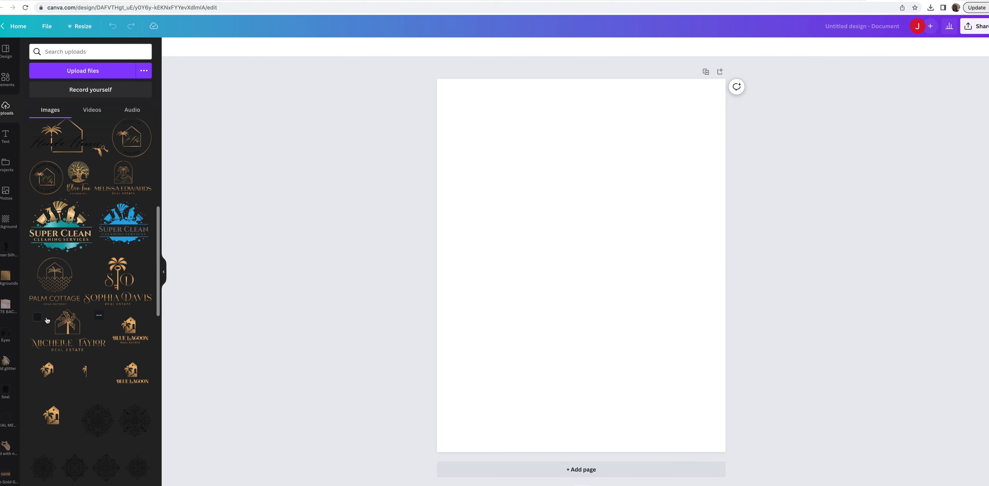
{"action": "scroll", "coordinate": [47, 320], "scroll_direction": "up", "scroll_amount": 2}
{"action": "scroll", "coordinate": [90, 248], "scroll_direction": "down", "scroll_amount": 2}
{"action": "scroll", "coordinate": [95, 266], "scroll_direction": "up", "scroll_amount": 3}
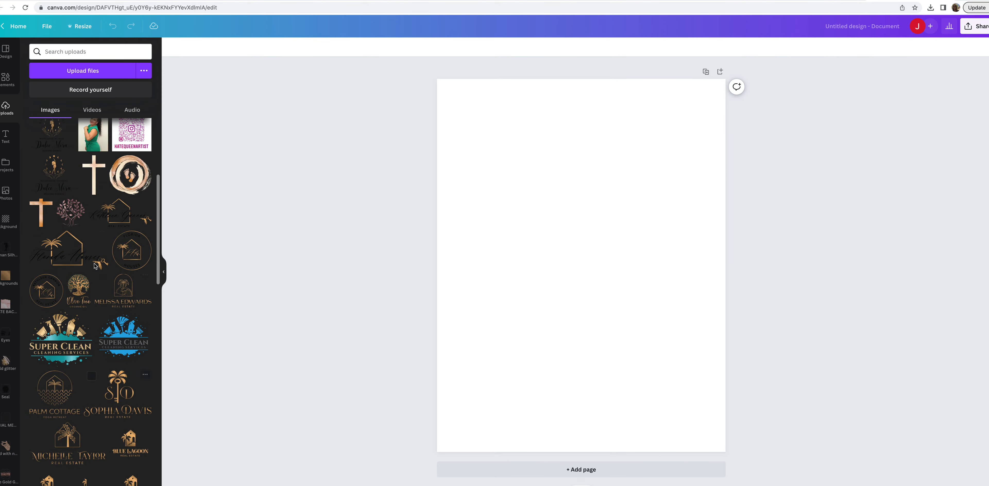
{"action": "left_click", "coordinate": [126, 298]}
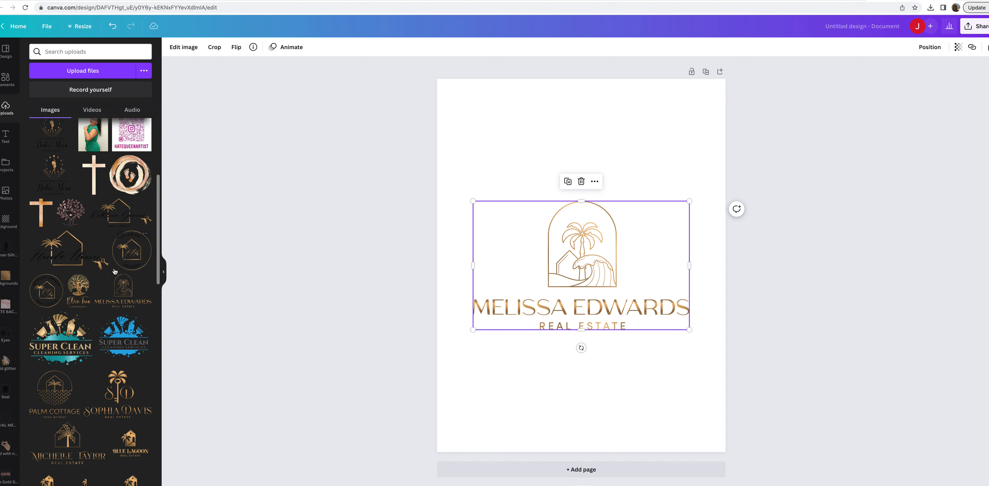
{"action": "left_click", "coordinate": [461, 140]}
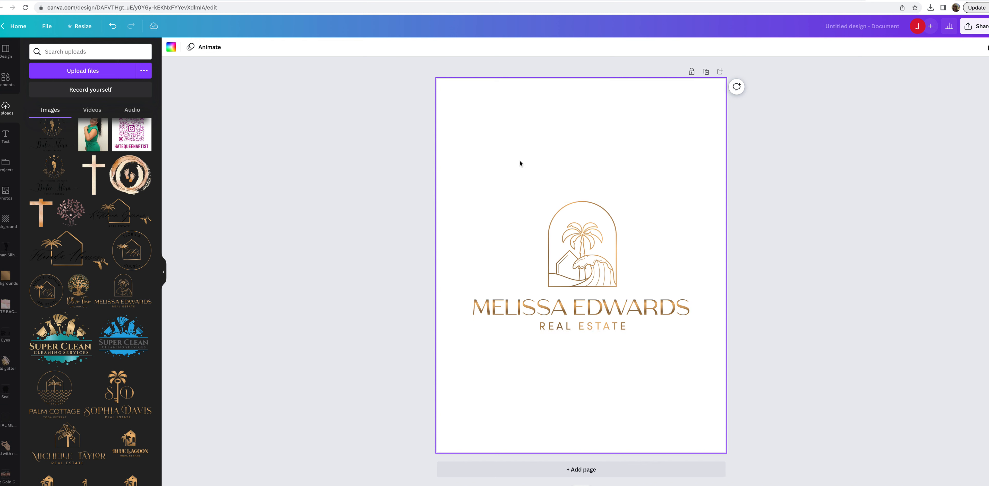
{"action": "left_click", "coordinate": [323, 257]}
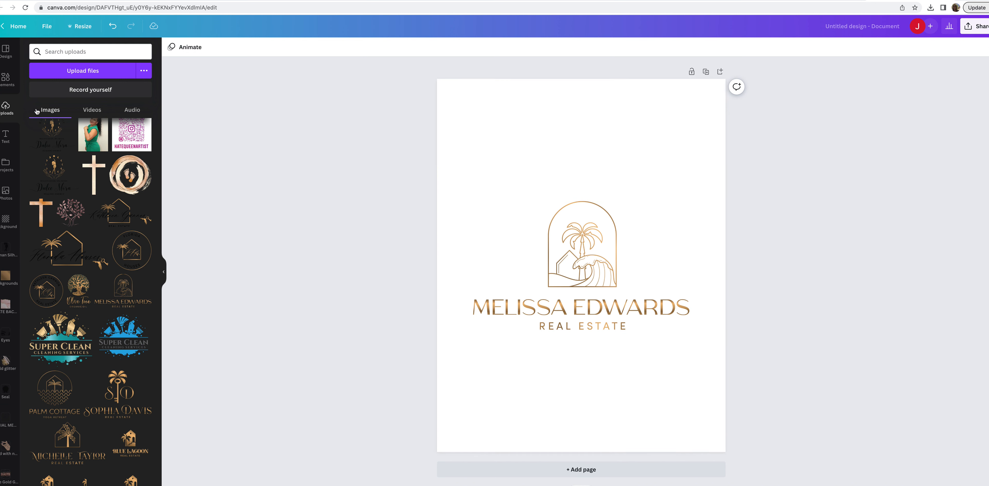
- Search the elements for "gradients" and limit the results to graphics
{"action": "left_click", "coordinate": [6, 79]}
{"action": "left_click", "coordinate": [45, 51]}
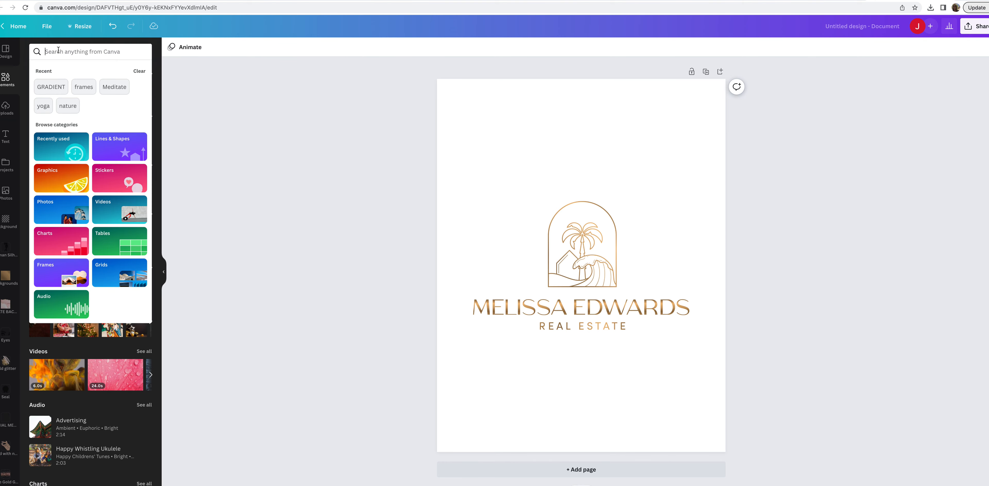
{"action": "type", "text": "gradients"}
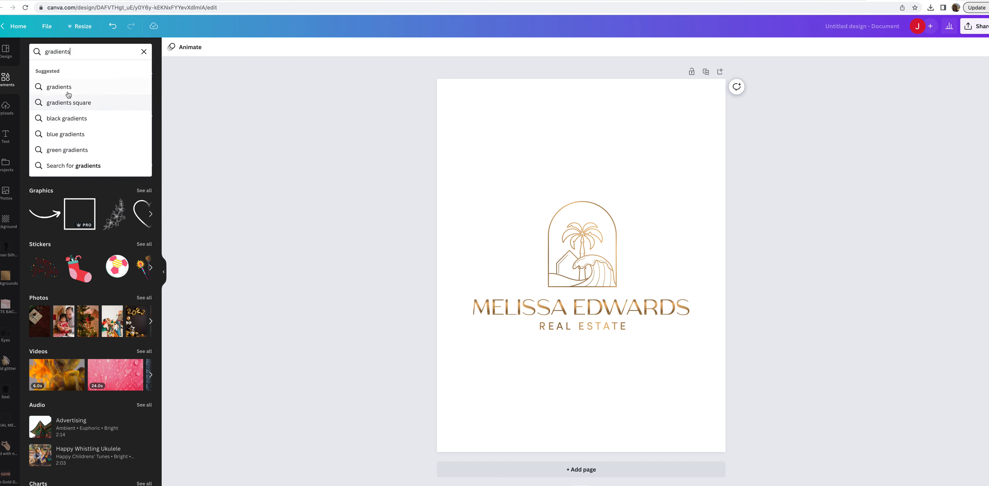
{"action": "key", "text": "Return"}
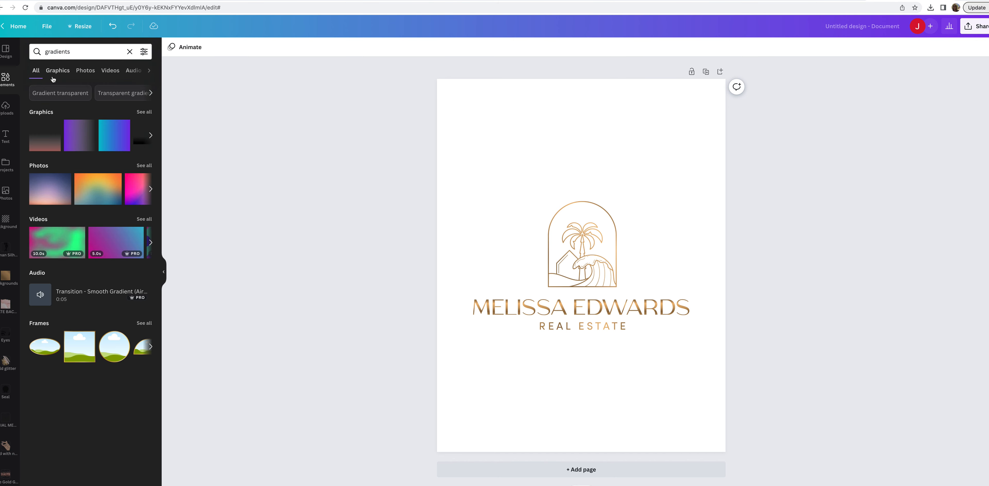
{"action": "left_click", "coordinate": [58, 74]}
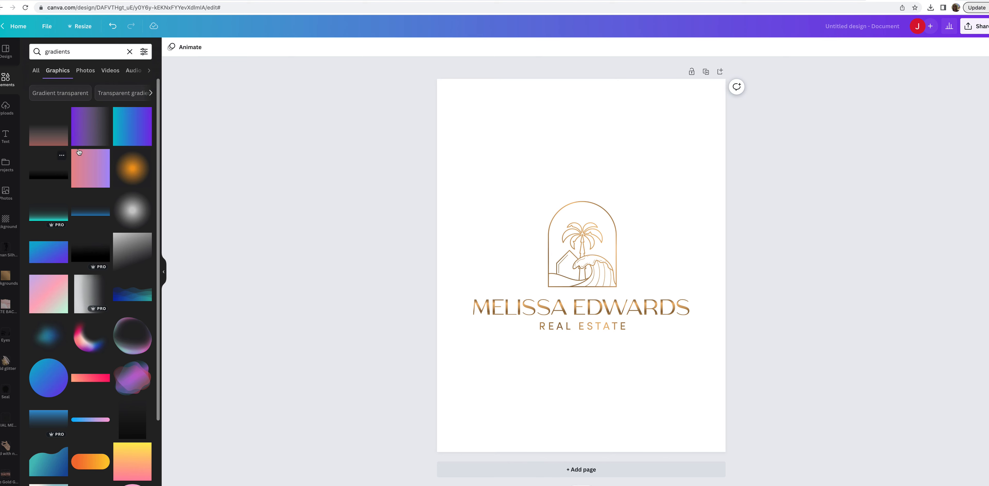
- Try and delete the teal-purple gradient, and instead add the lilac, pink and mint square gradient near the top of the page
{"action": "left_click", "coordinate": [130, 136]}
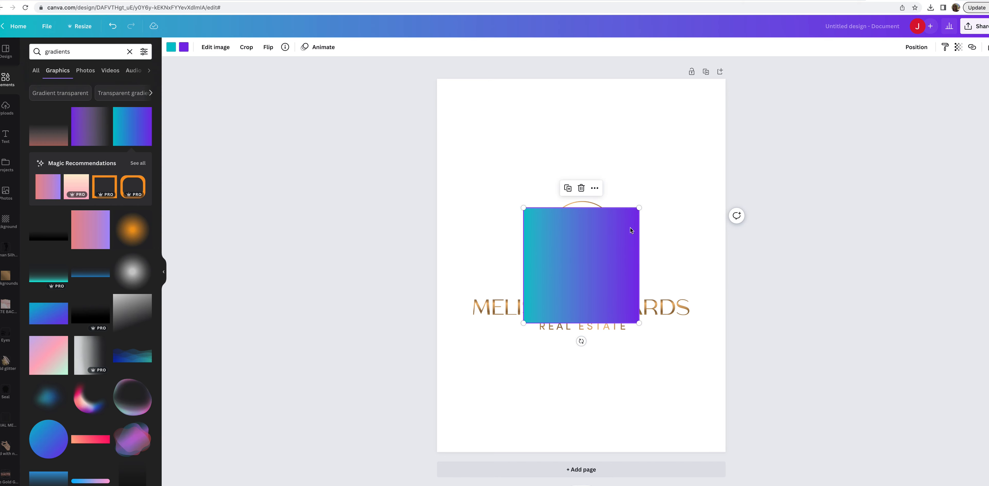
{"action": "key", "text": "Delete"}
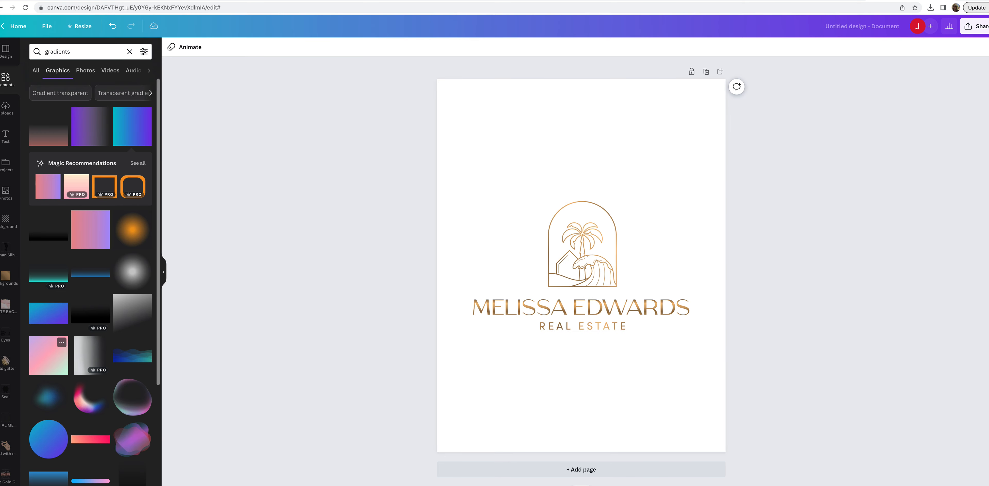
{"action": "left_click", "coordinate": [47, 359]}
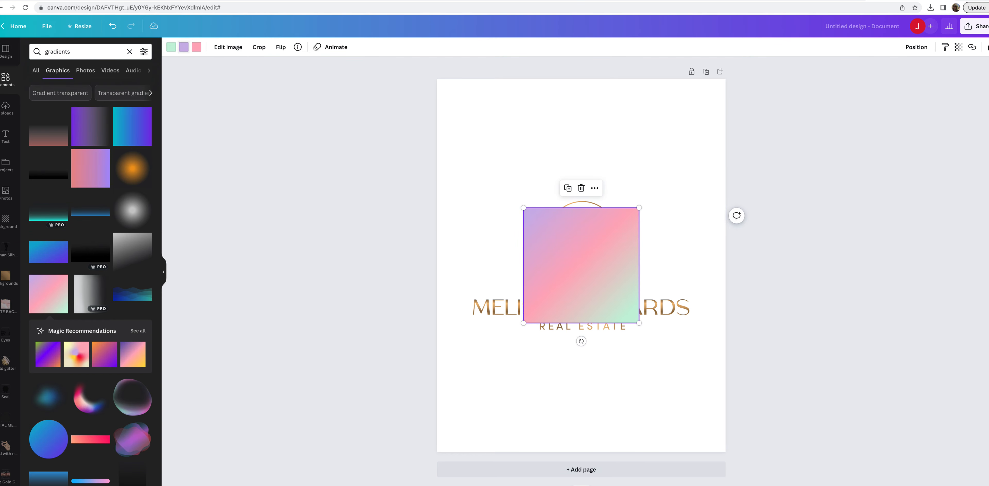
{"action": "left_click_drag", "start_coordinate": [581, 265], "coordinate": [581, 158]}
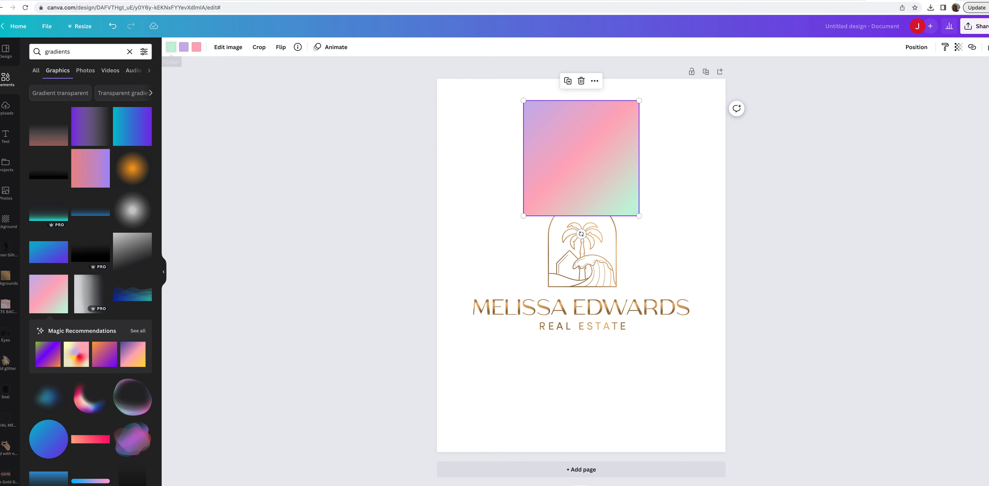
- Recolour the gradient's mint, lilac and pink with the logo photo colours dark brown, lightest gold and medium tan respectively
{"action": "left_click", "coordinate": [171, 47]}
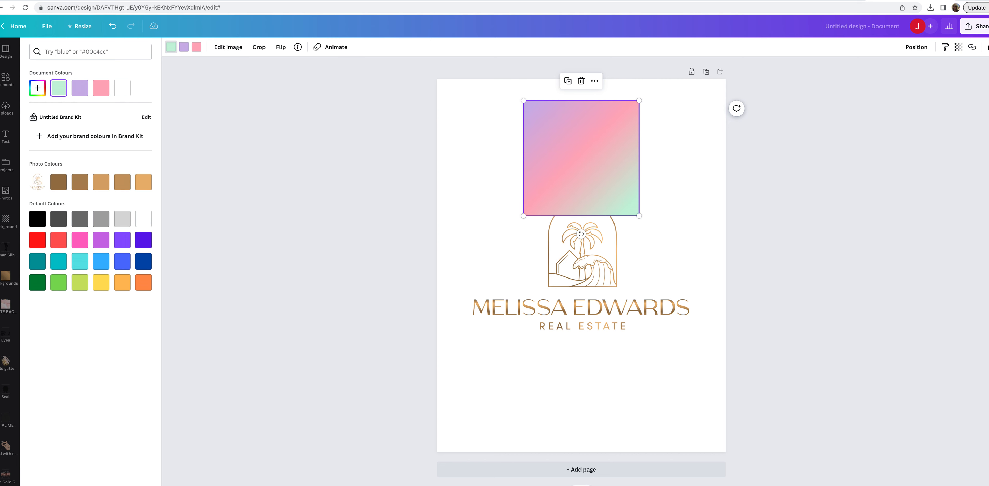
{"action": "left_click", "coordinate": [59, 181]}
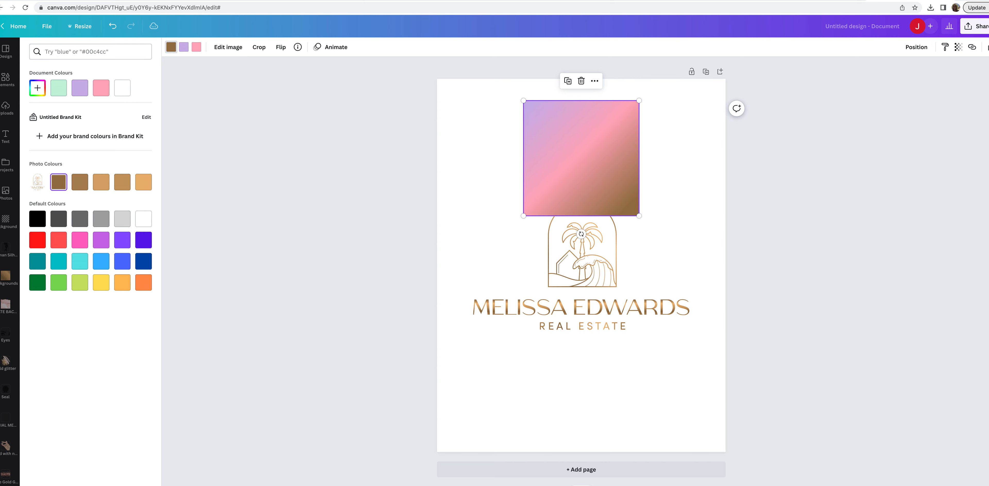
{"action": "left_click", "coordinate": [184, 47]}
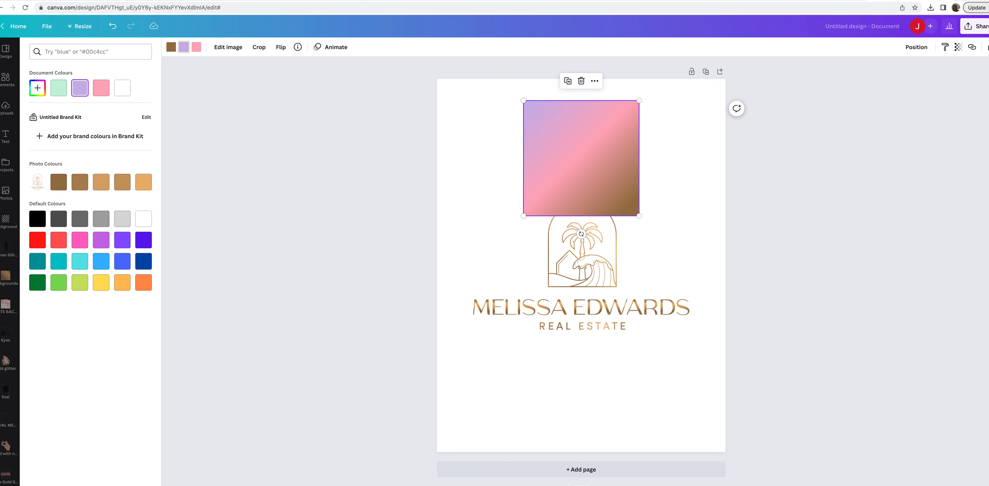
{"action": "left_click", "coordinate": [101, 181]}
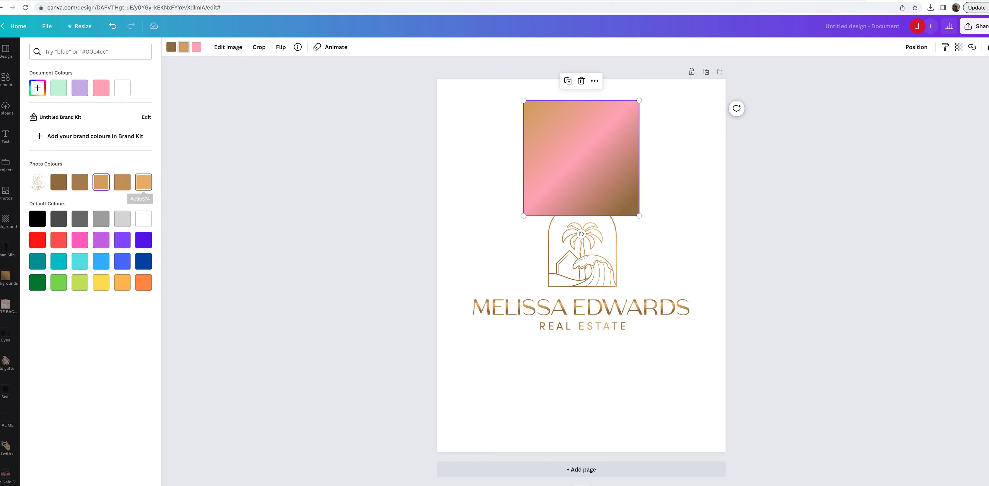
{"action": "left_click", "coordinate": [143, 181]}
{"action": "left_click", "coordinate": [197, 47]}
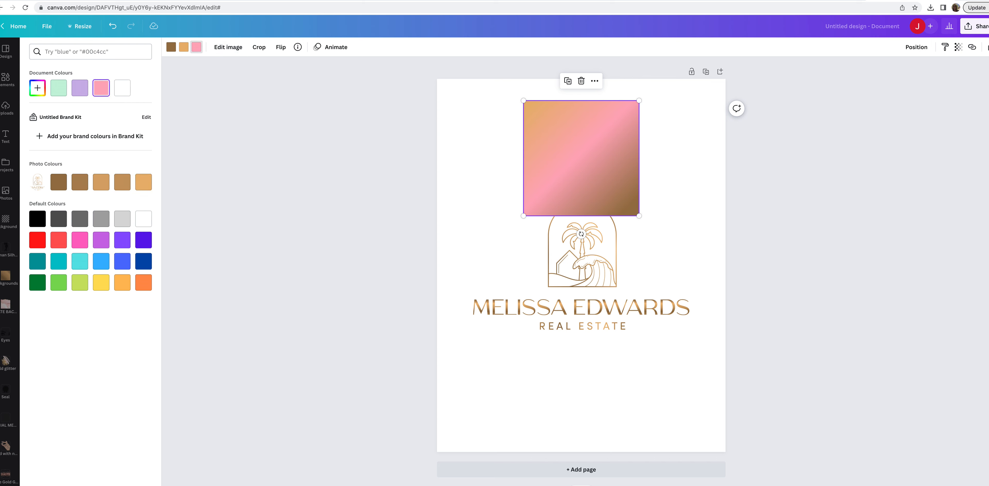
{"action": "left_click", "coordinate": [122, 182]}
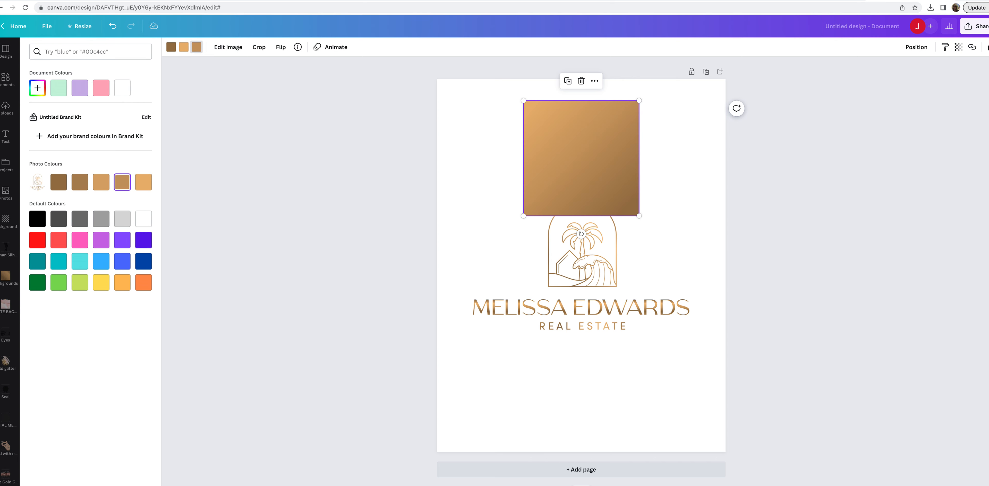
- Change the gradient's second colour to medium tan and its third colour to the lightest gold of the logo's photo colours
{"action": "left_click", "coordinate": [101, 182]}
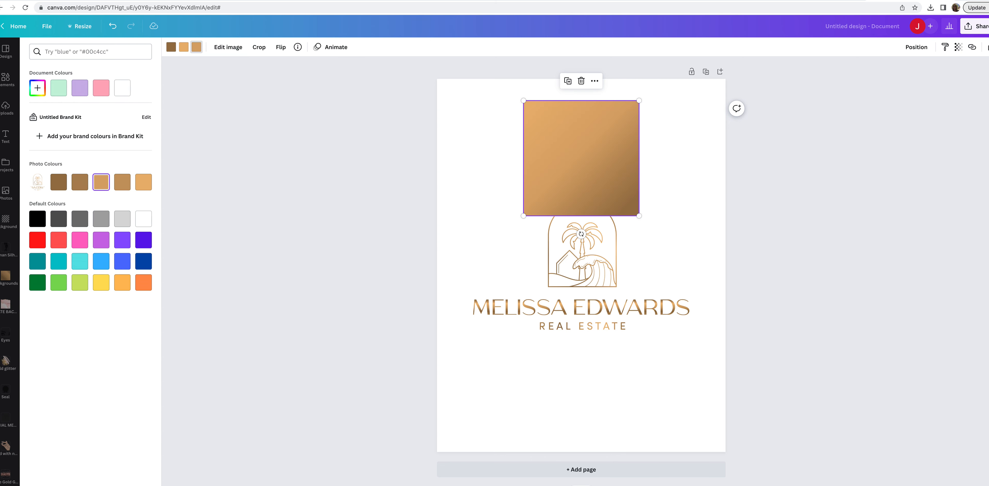
{"action": "left_click", "coordinate": [184, 47]}
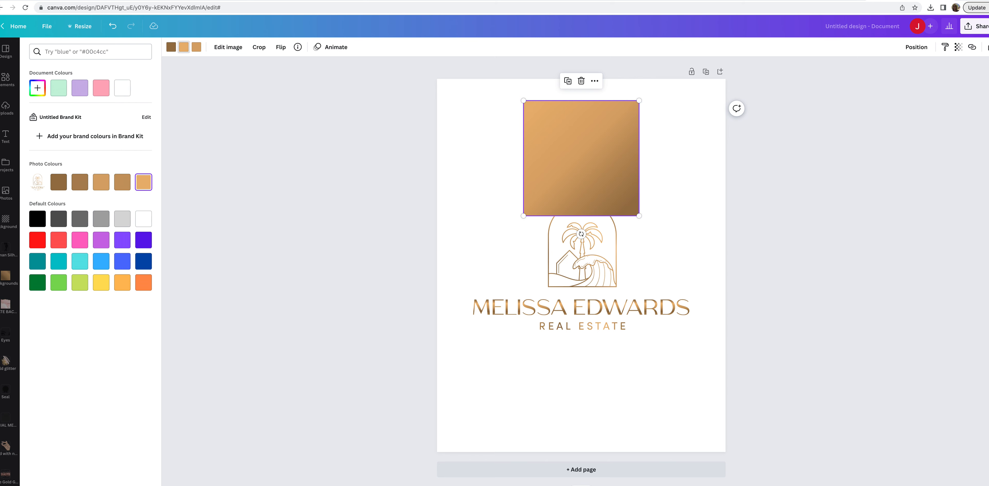
{"action": "left_click", "coordinate": [122, 182]}
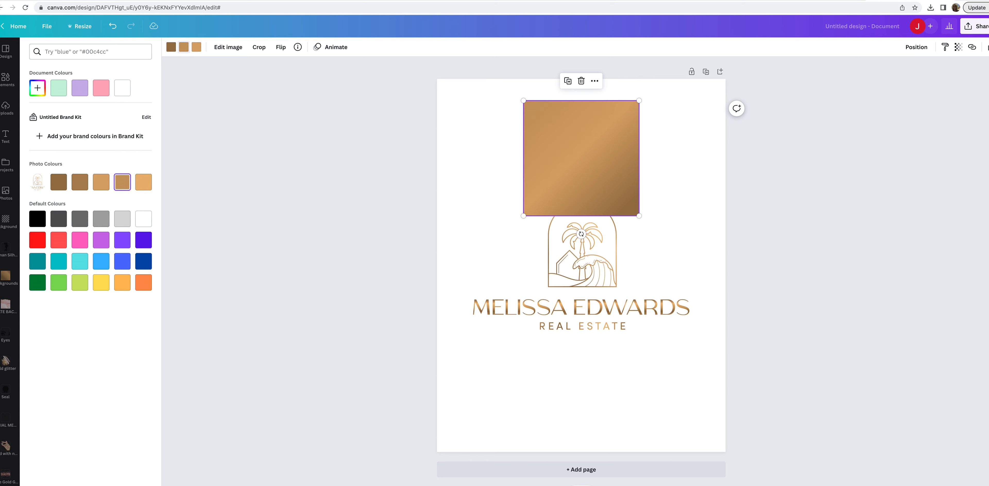
{"action": "left_click", "coordinate": [197, 46]}
{"action": "left_click", "coordinate": [143, 182]}
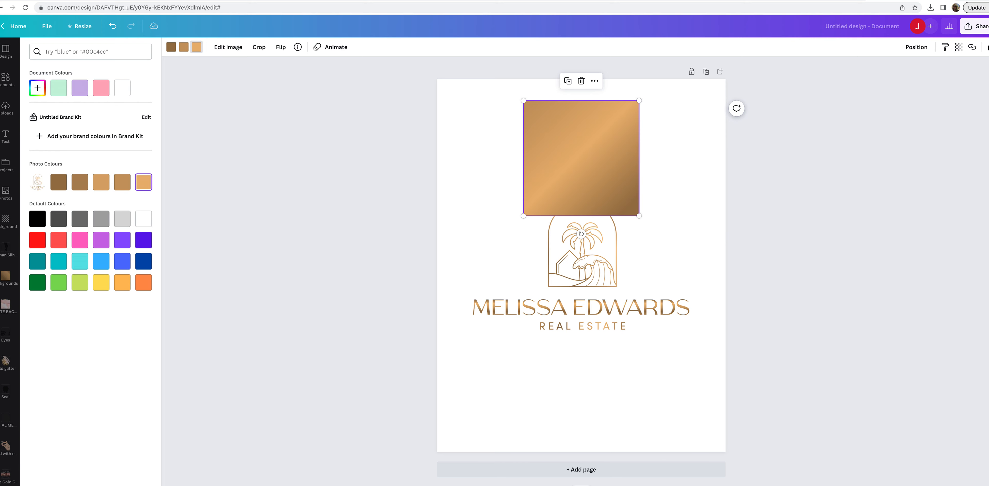
{"action": "left_click", "coordinate": [370, 145]}
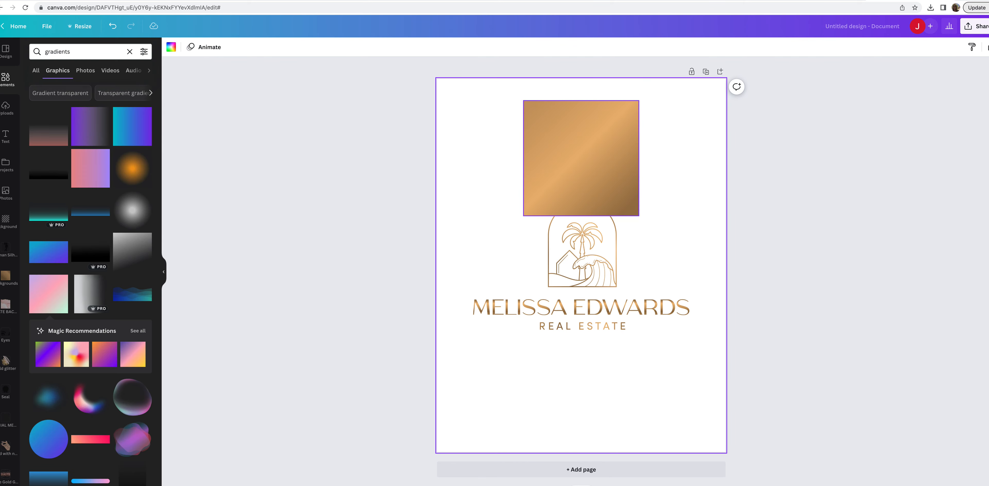
- Delete the logo and enlarge the gold gradient square to the full page width around the middle of the page
{"action": "left_click", "coordinate": [582, 265]}
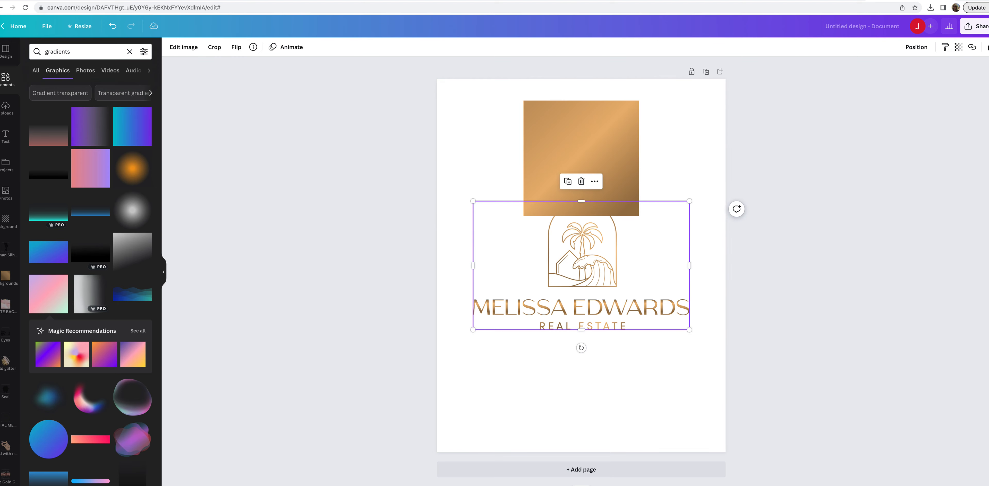
{"action": "key", "text": "BackSpace"}
{"action": "left_click", "coordinate": [581, 158]}
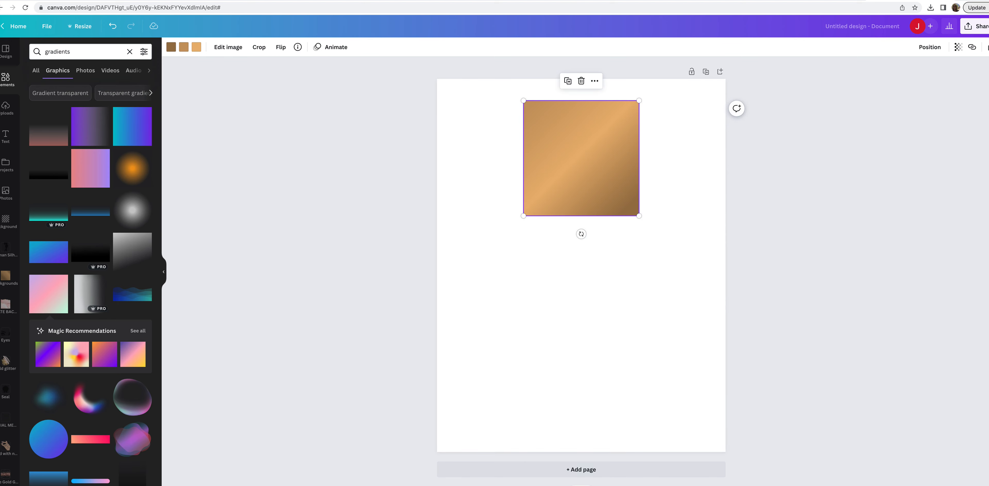
{"action": "left_click_drag", "start_coordinate": [524, 216], "coordinate": [437, 303]}
{"action": "left_click_drag", "start_coordinate": [639, 302], "coordinate": [726, 389]}
{"action": "key", "text": "Escape"}
{"action": "left_click_drag", "start_coordinate": [581, 244], "coordinate": [581, 255]}
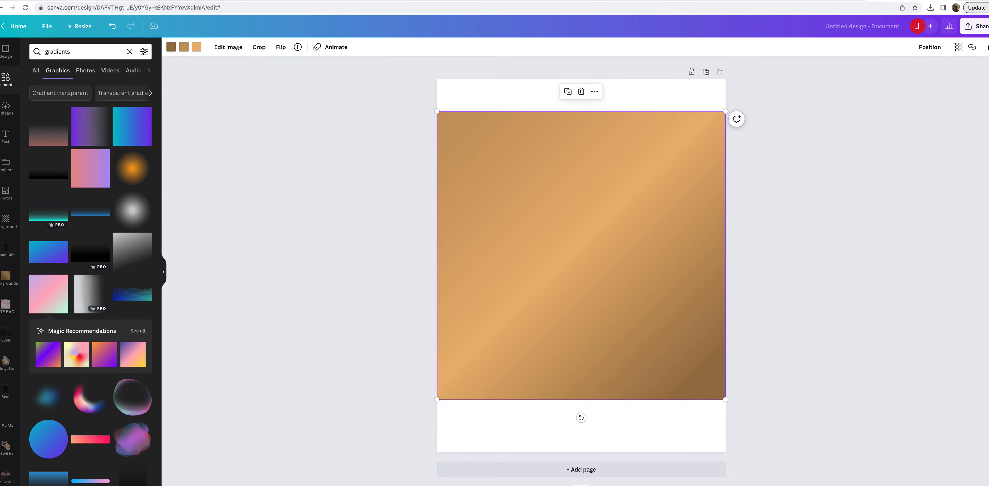
- Download the gold gradient design as a PNG and add Untitled design (6).png to the uploads
{"action": "left_click", "coordinate": [977, 26]}
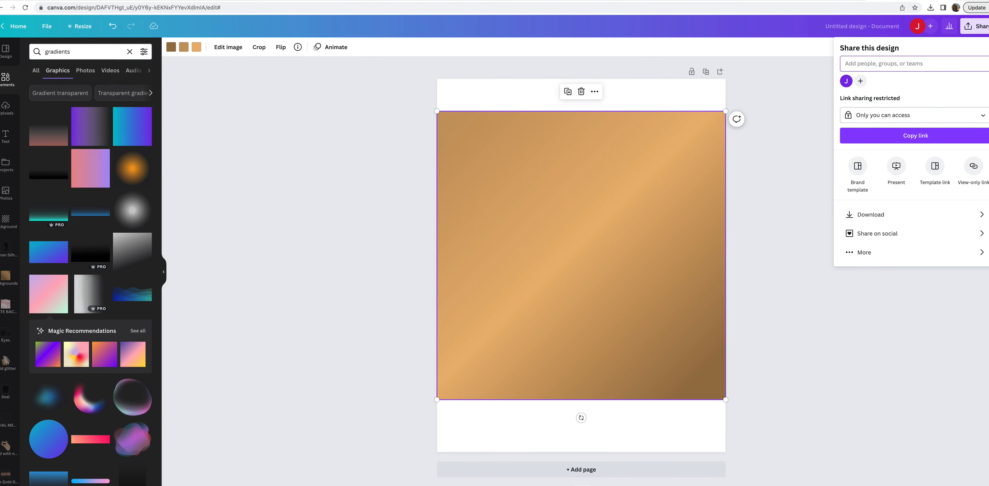
{"action": "left_click", "coordinate": [872, 215]}
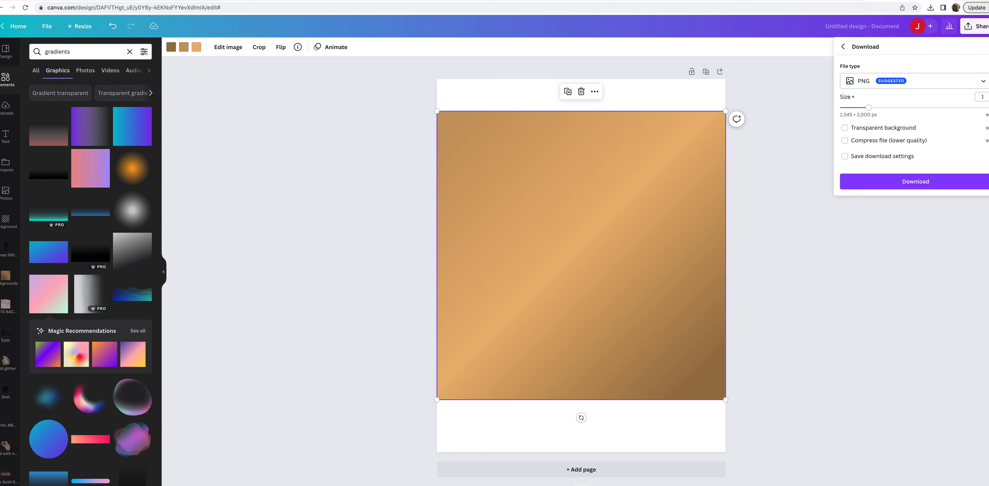
{"action": "left_click", "coordinate": [915, 182]}
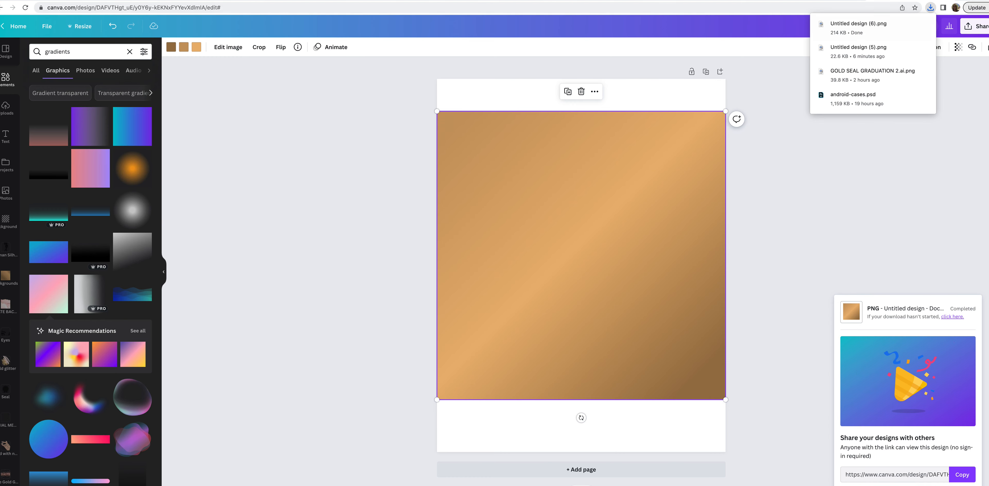
{"action": "left_click_drag", "start_coordinate": [851, 27], "coordinate": [45, 129]}
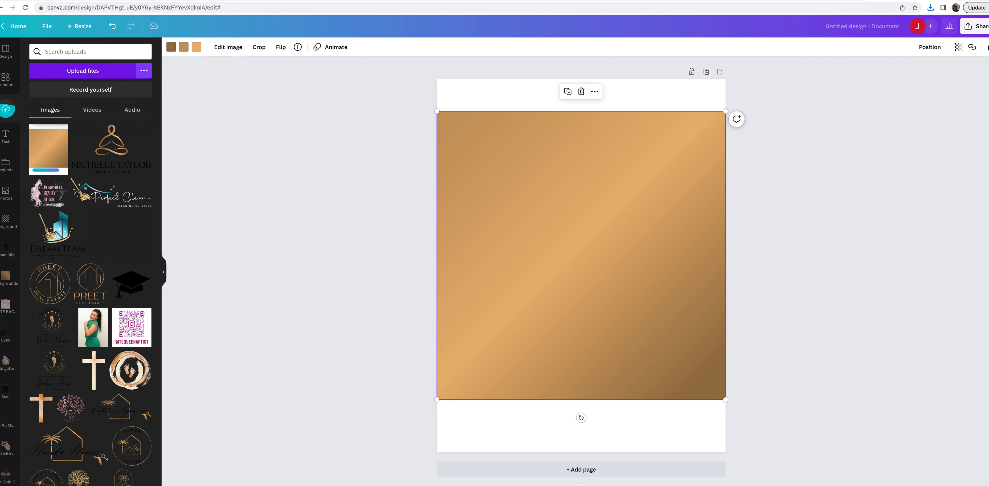
{"action": "left_click", "coordinate": [83, 70]}
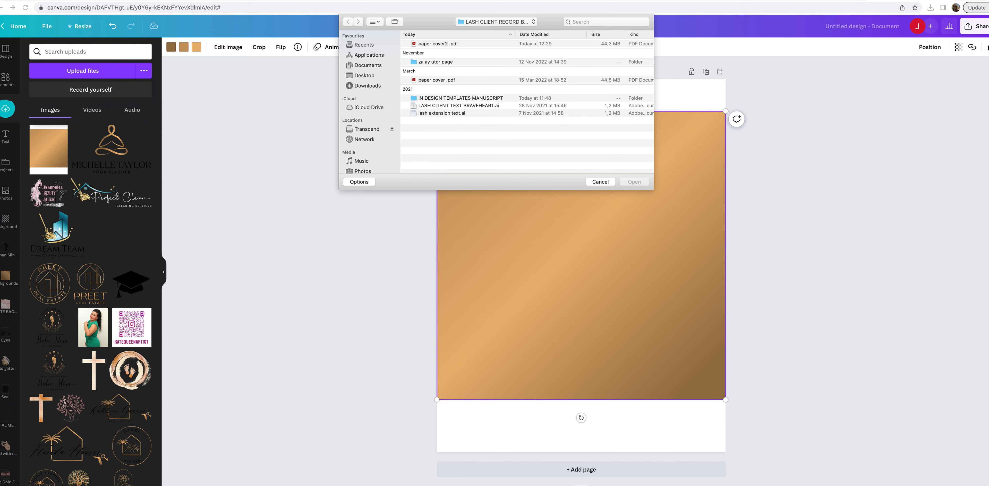
{"action": "left_click", "coordinate": [367, 86]}
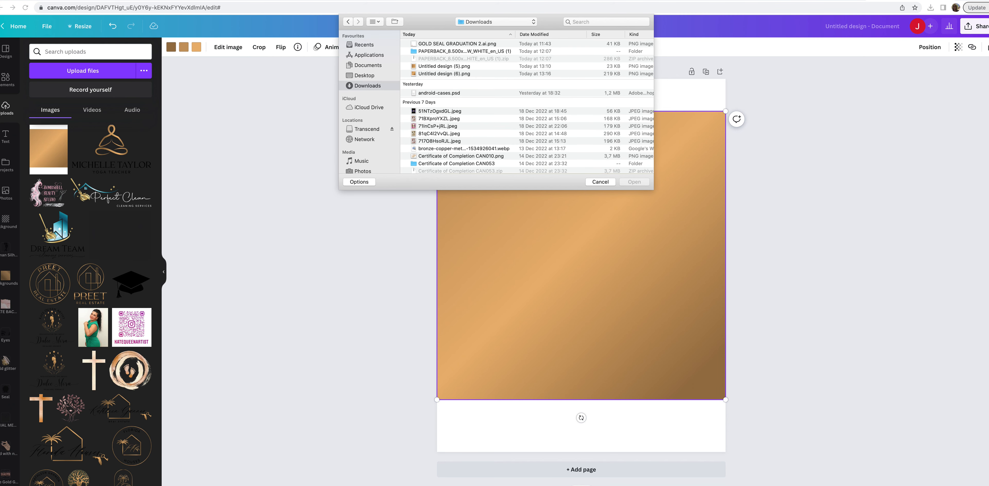
{"action": "key", "text": "Escape"}
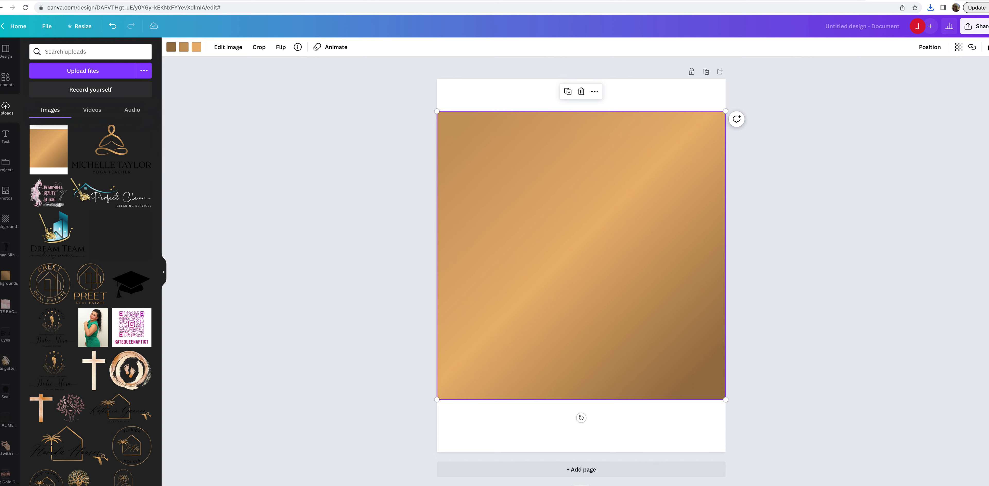
- Delete the gradient square from the page and search the elements for frames, listing all results of the Frames category
{"action": "key", "text": "Delete"}
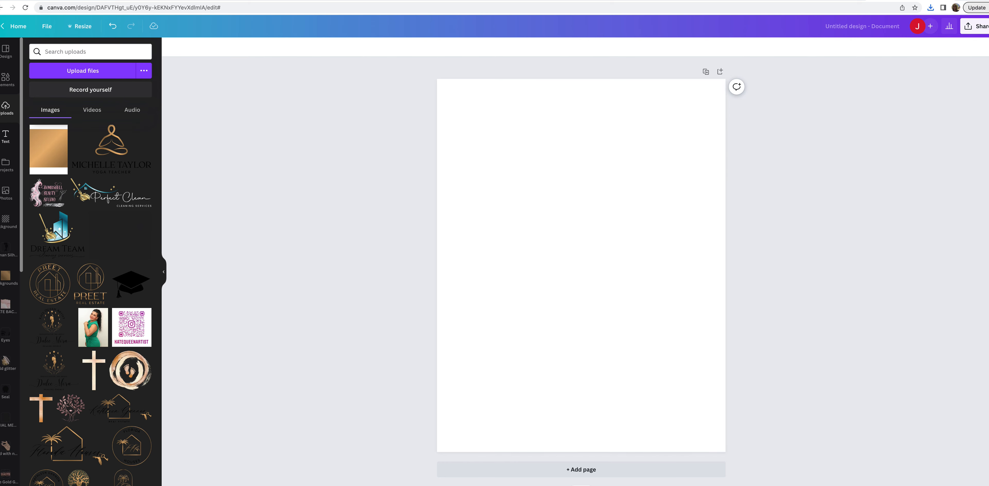
{"action": "left_click", "coordinate": [5, 136]}
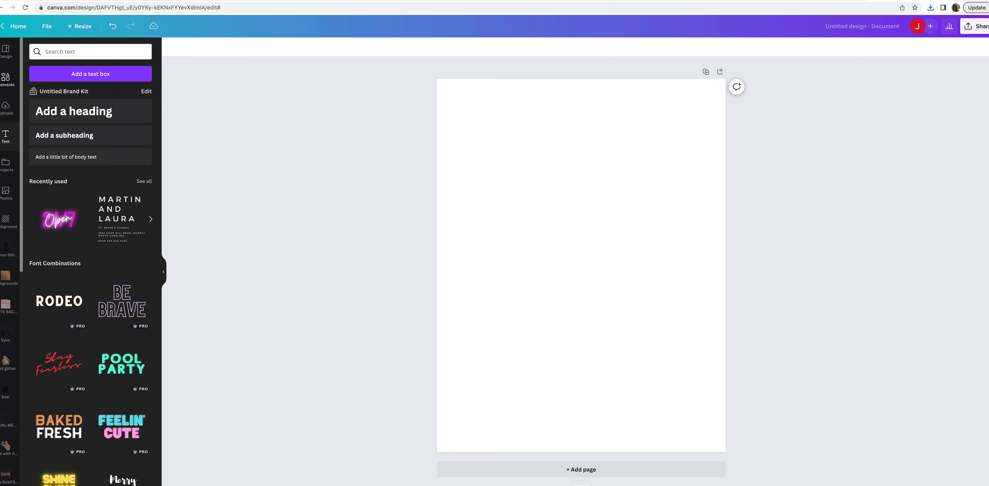
{"action": "left_click", "coordinate": [6, 80]}
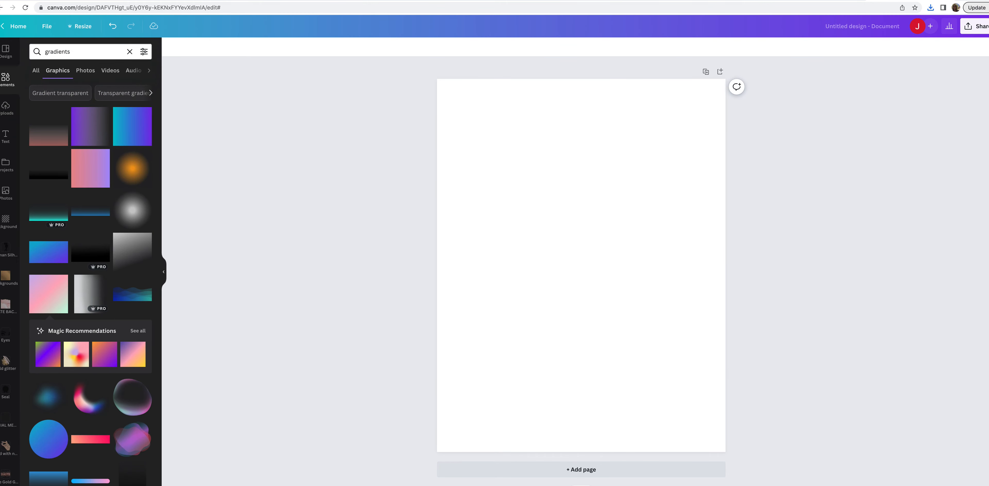
{"action": "left_click", "coordinate": [130, 51]}
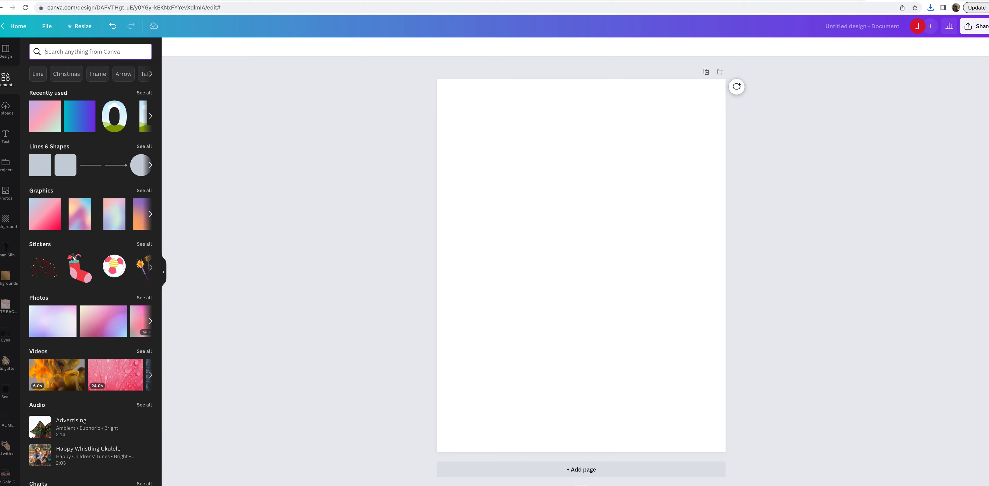
{"action": "type", "text": "frames"}
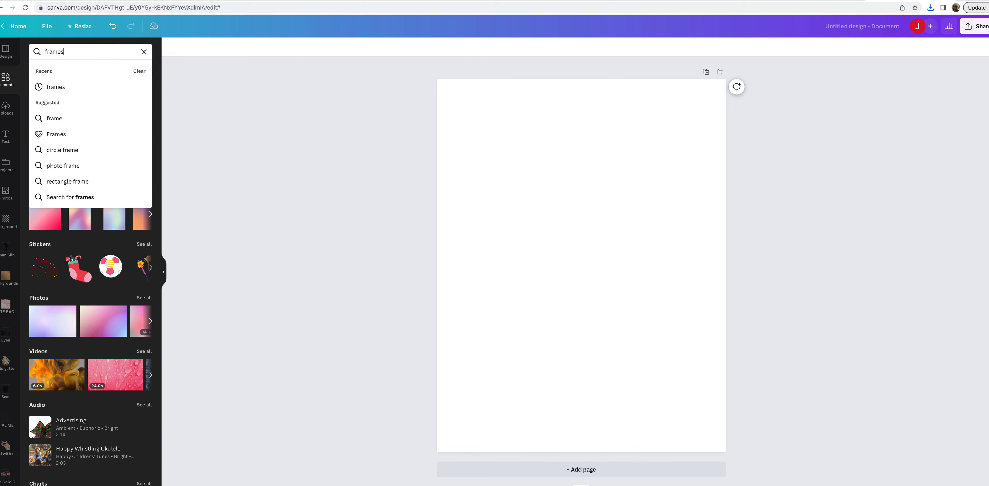
{"action": "left_click", "coordinate": [62, 87]}
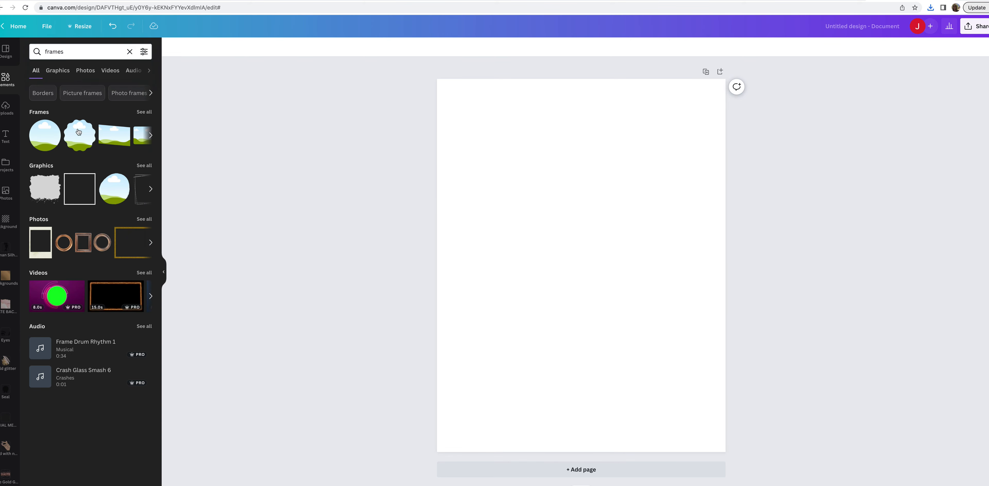
{"action": "left_click", "coordinate": [144, 112]}
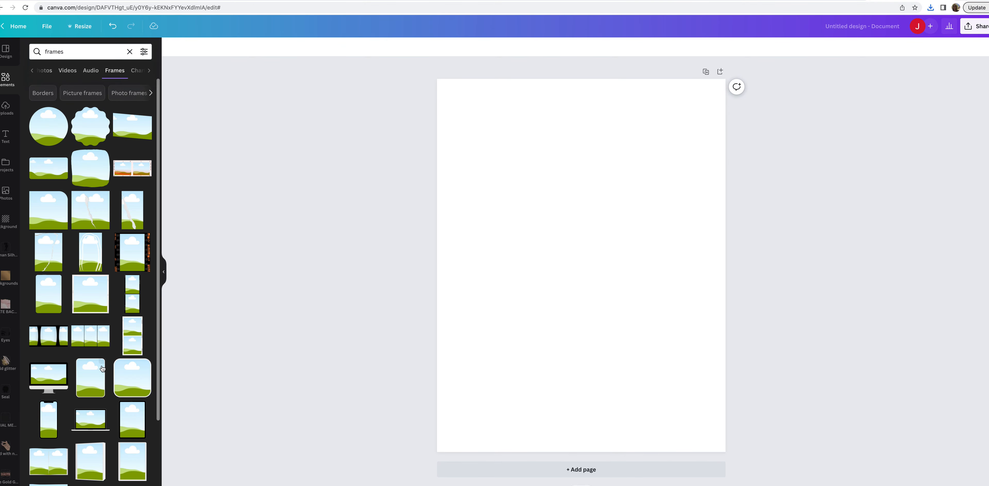
- Find the letter-shaped frames and add the letter A frame to the blank page
{"action": "scroll", "coordinate": [103, 373], "scroll_direction": "down", "scroll_amount": 15}
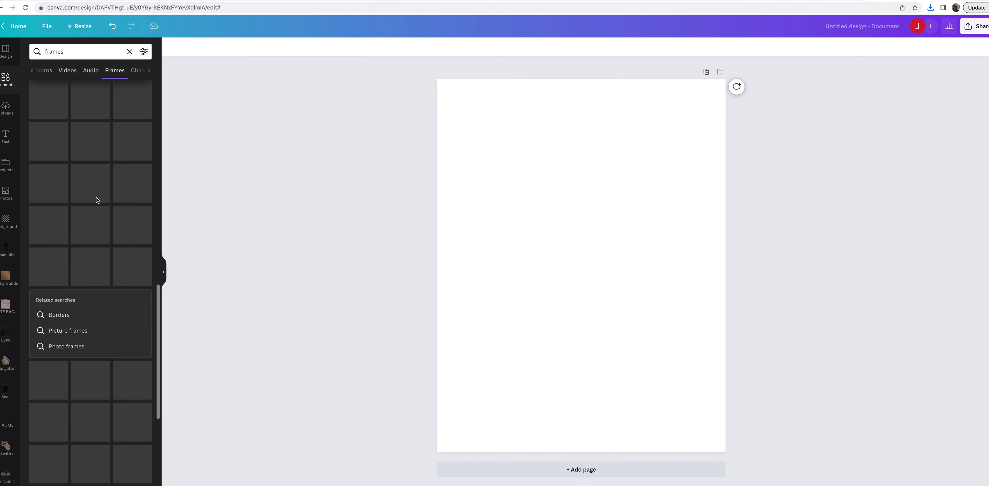
{"action": "scroll", "coordinate": [125, 251], "scroll_direction": "down", "scroll_amount": 5}
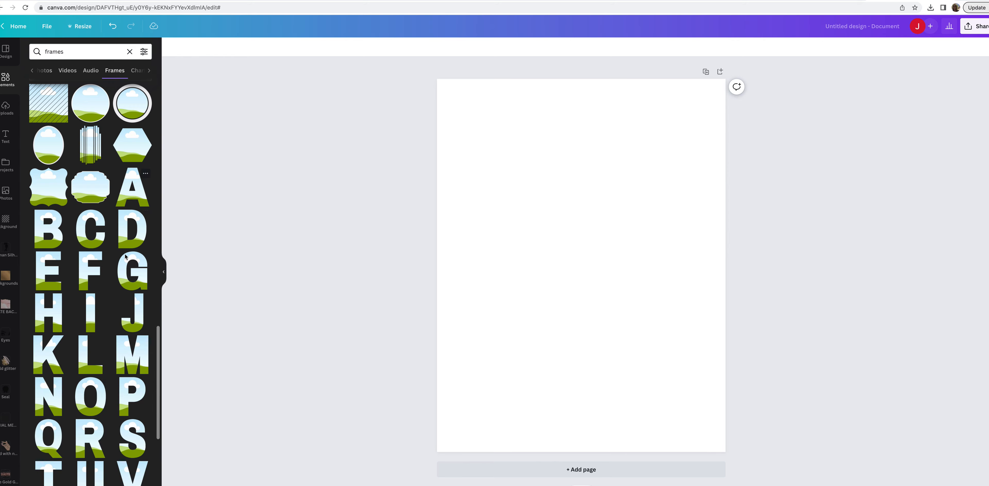
{"action": "scroll", "coordinate": [119, 269], "scroll_direction": "down", "scroll_amount": 5}
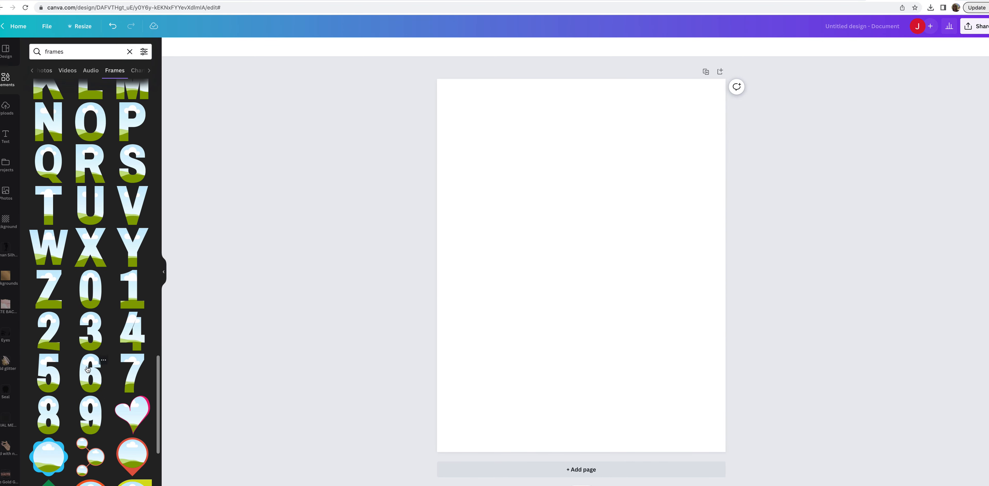
{"action": "scroll", "coordinate": [109, 249], "scroll_direction": "up", "scroll_amount": 5}
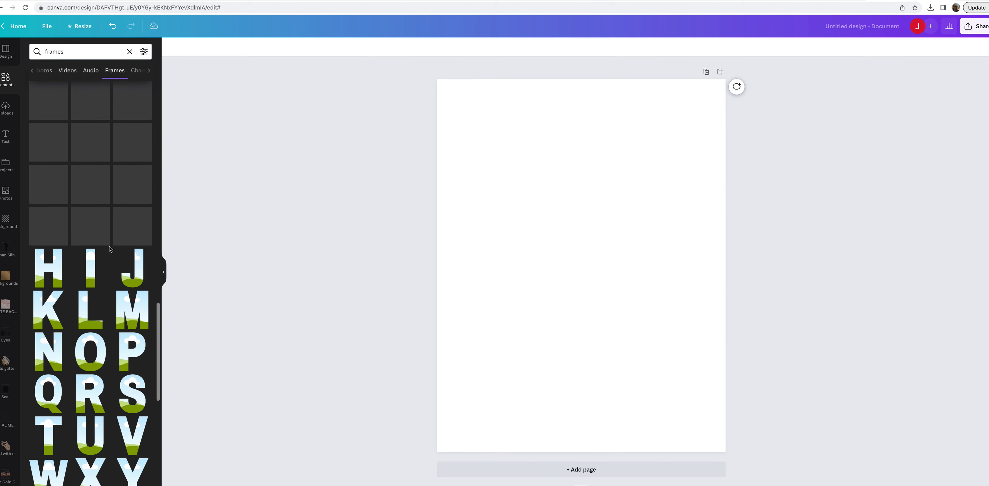
{"action": "scroll", "coordinate": [127, 179], "scroll_direction": "down", "scroll_amount": 1}
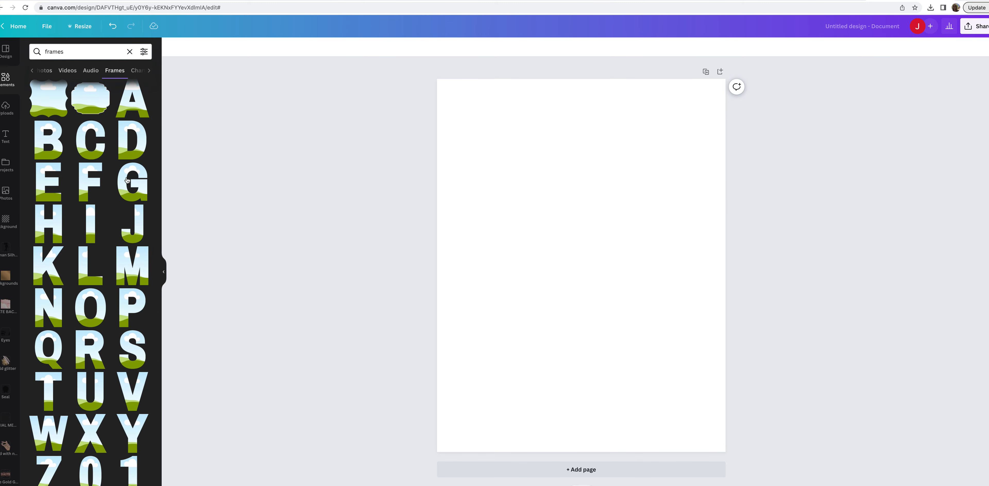
{"action": "left_click", "coordinate": [127, 91]}
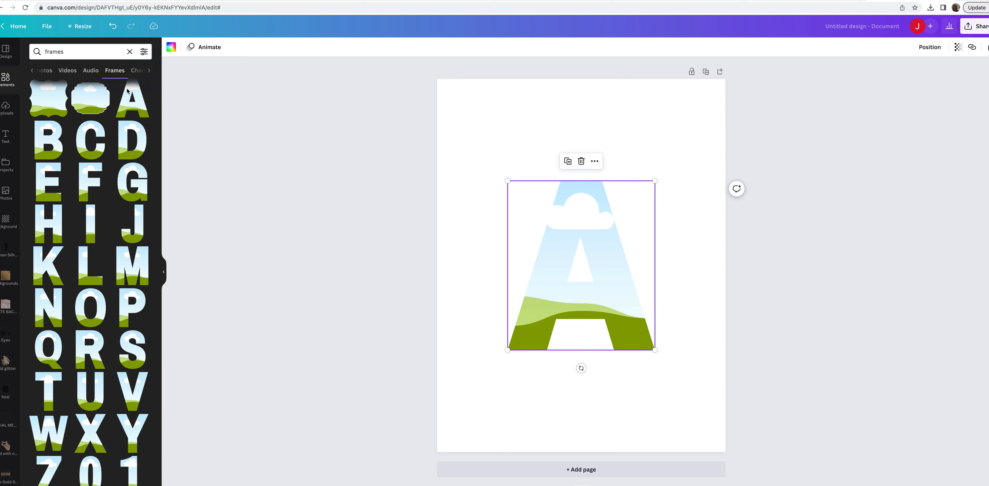
- Fill the letter A frame with the uploaded gold gradient image
{"action": "left_click", "coordinate": [675, 168]}
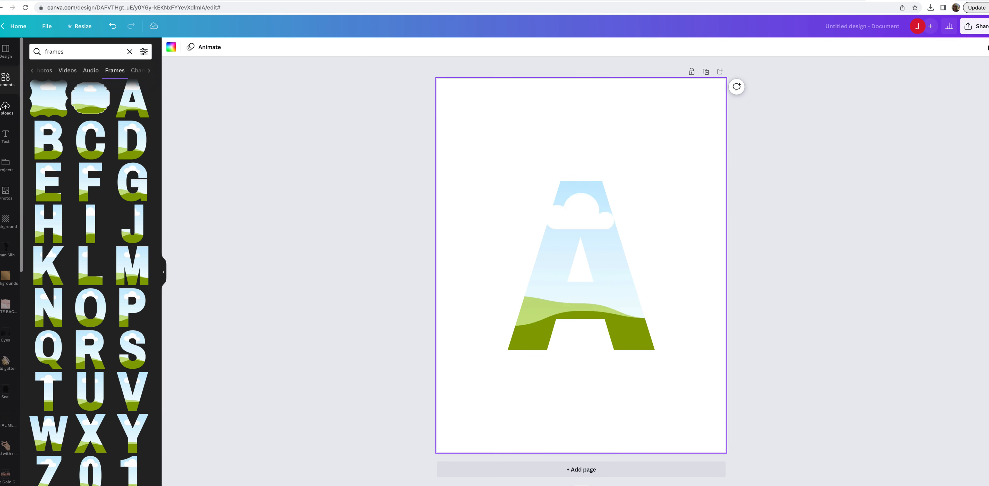
{"action": "left_click", "coordinate": [5, 108]}
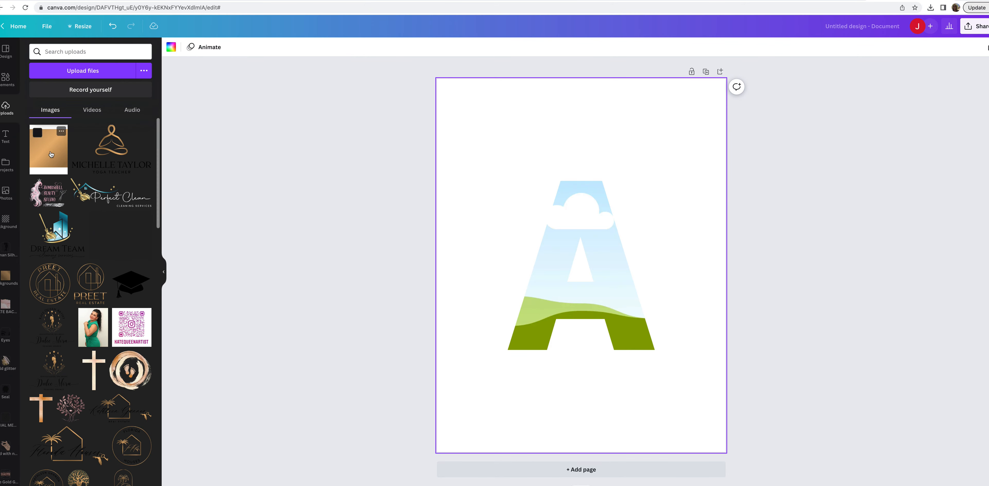
{"action": "left_click_drag", "start_coordinate": [45, 154], "coordinate": [552, 225]}
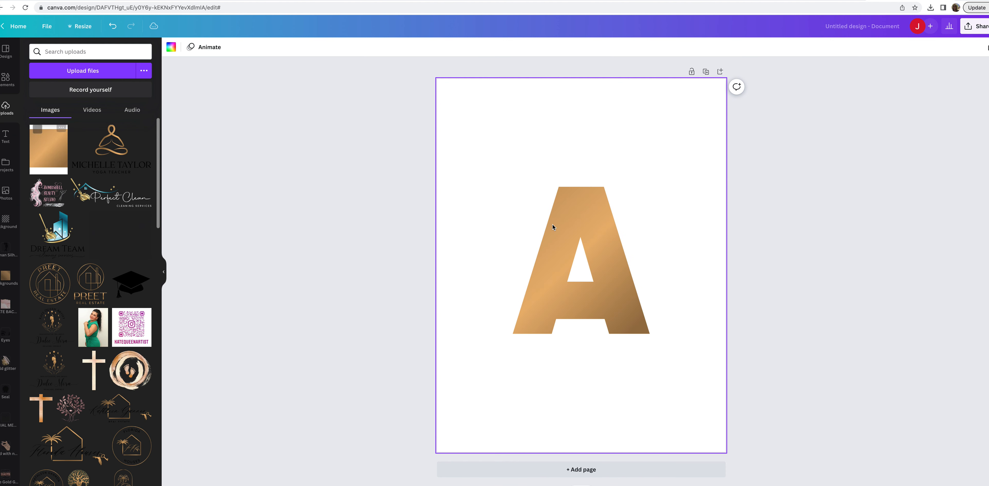
- Enlarge the gradient image inside the letter A frame until its gold area covers the whole letter, and apply the crop
{"action": "double_click", "coordinate": [595, 222]}
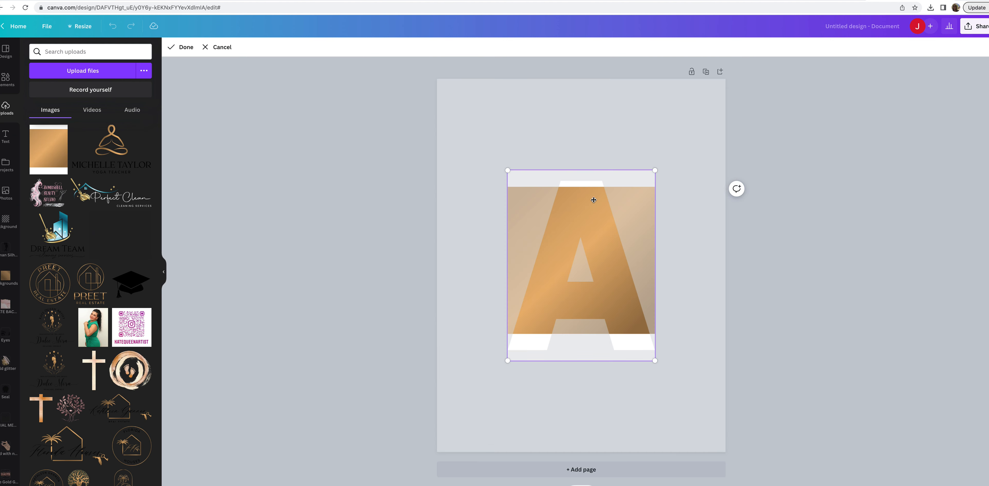
{"action": "left_click_drag", "start_coordinate": [657, 171], "coordinate": [662, 161]}
{"action": "left_click_drag", "start_coordinate": [507, 361], "coordinate": [488, 386]}
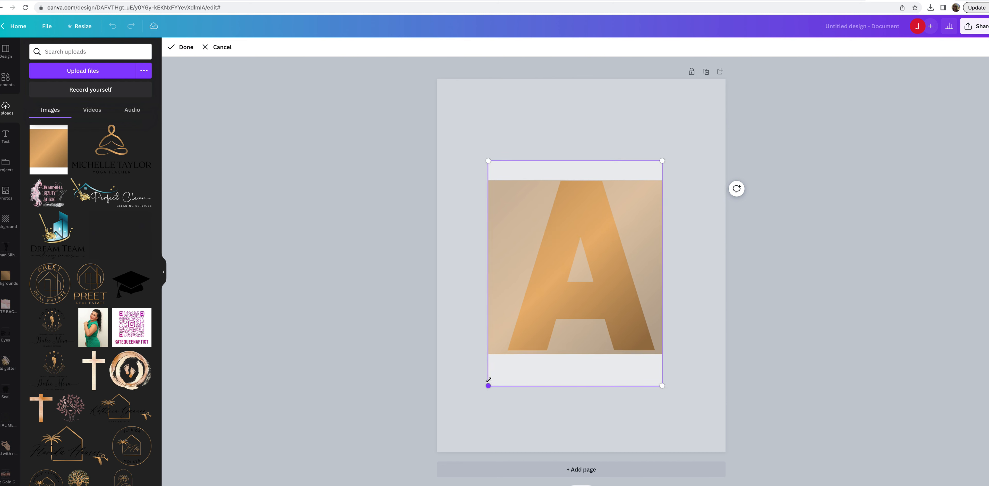
{"action": "left_click_drag", "start_coordinate": [662, 160], "coordinate": [666, 156]}
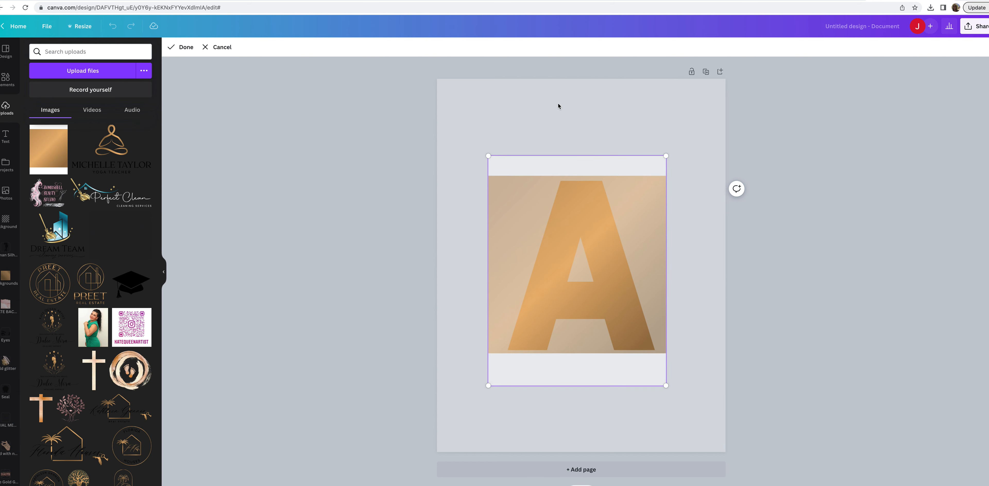
{"action": "left_click", "coordinate": [559, 103]}
{"action": "left_click", "coordinate": [431, 176]}
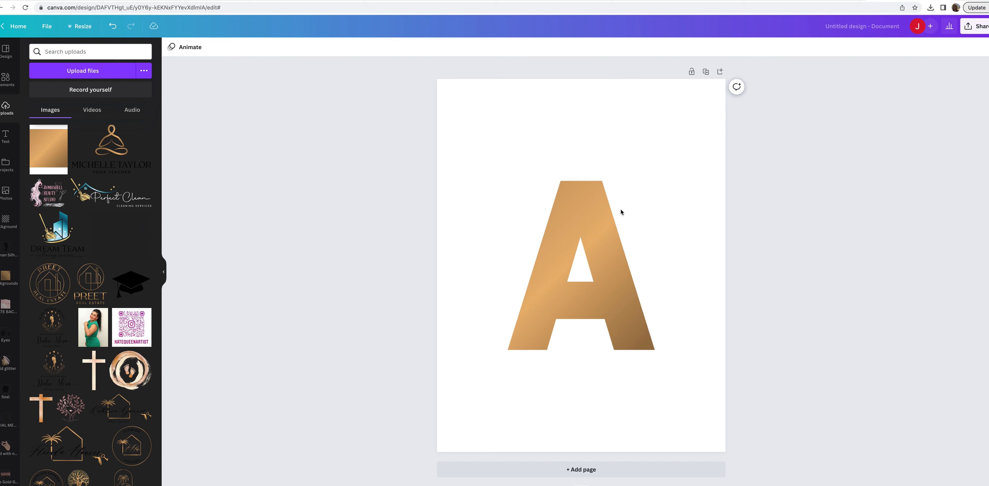
{"action": "key", "text": "shift+super+5"}
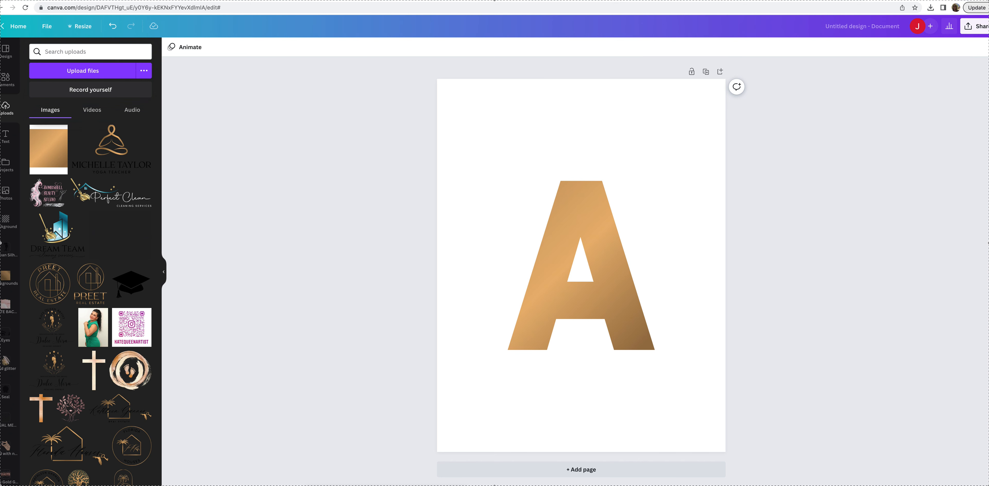